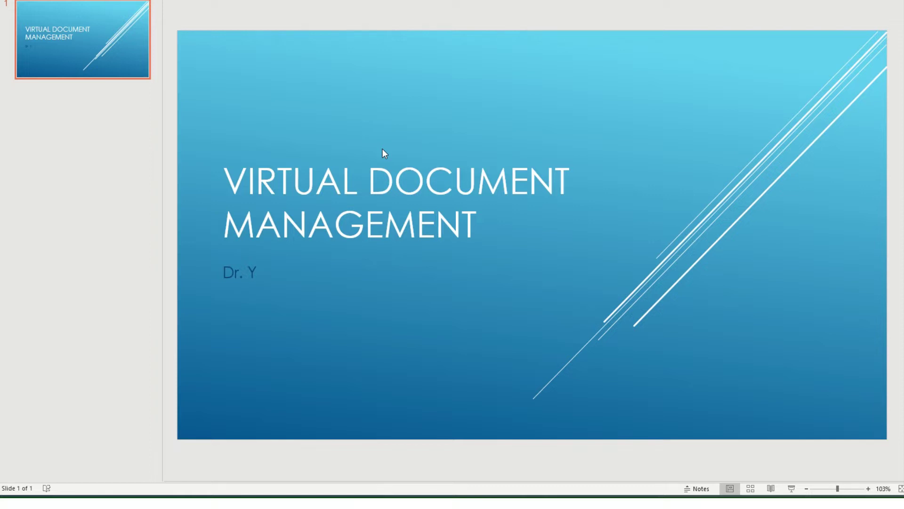
Step: Bring up the insurance letter's Document Details and scroll to its blank Sign here and Date lines
key(alt+Tab)
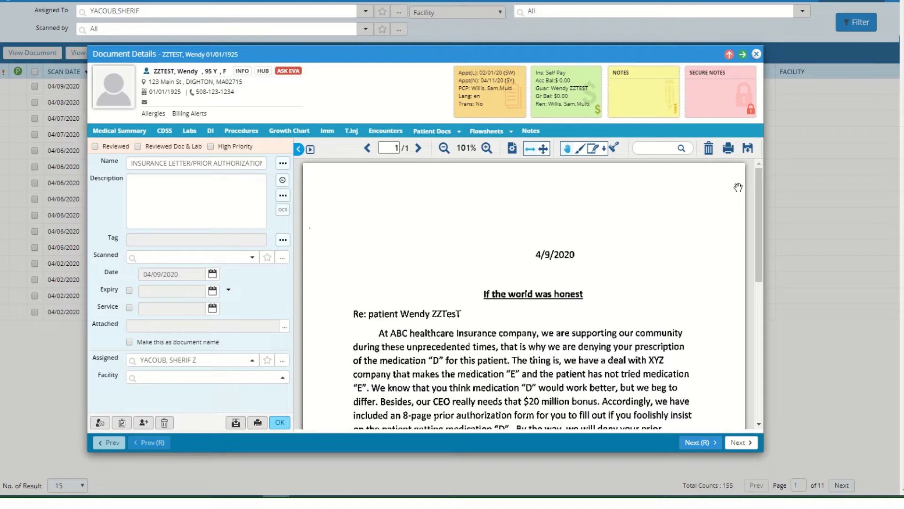
mouse_move(760, 180)
mouse_down()
mouse_move(759, 200)
mouse_move(756, 184)
mouse_up()
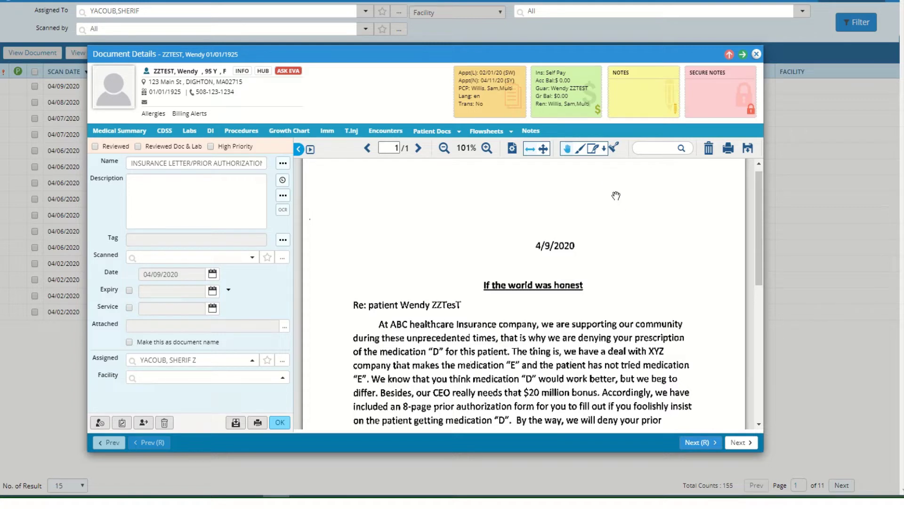
scroll(653, 198, down, 1)
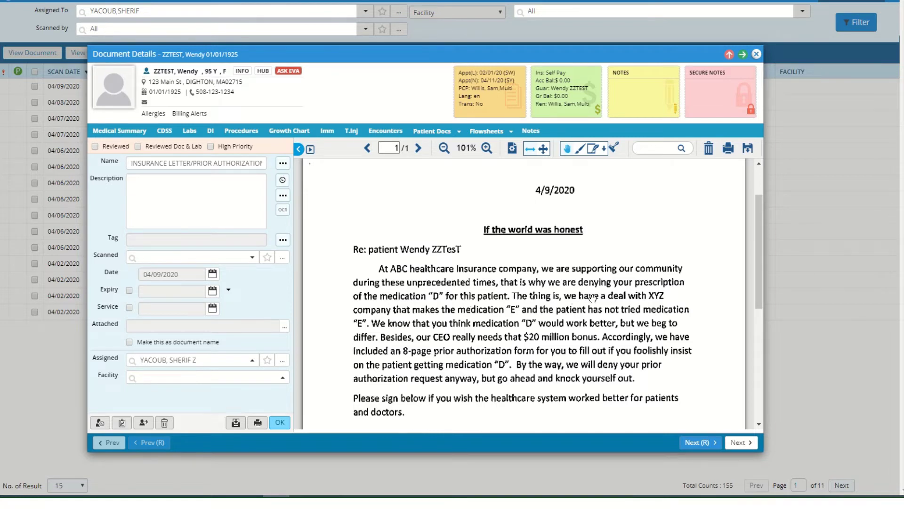
scroll(592, 297, down, 1)
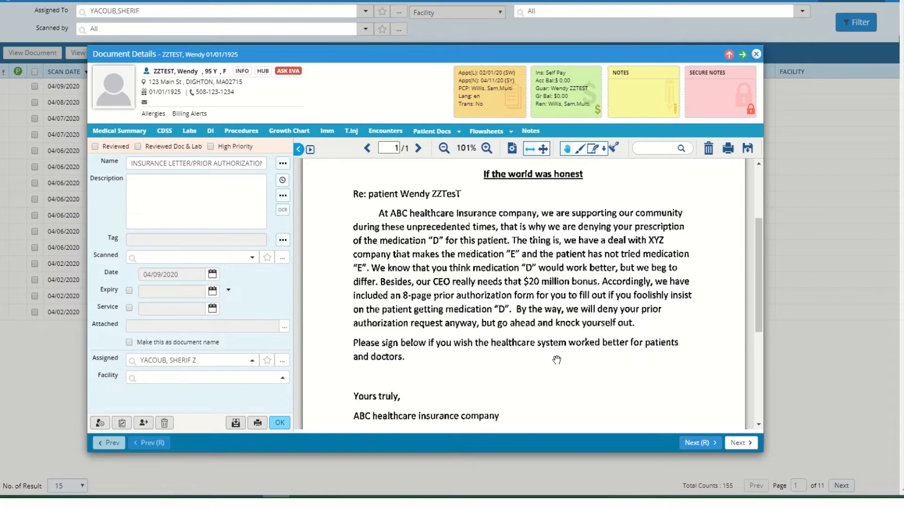
scroll(557, 360, down, 3)
scroll(557, 360, down, 2)
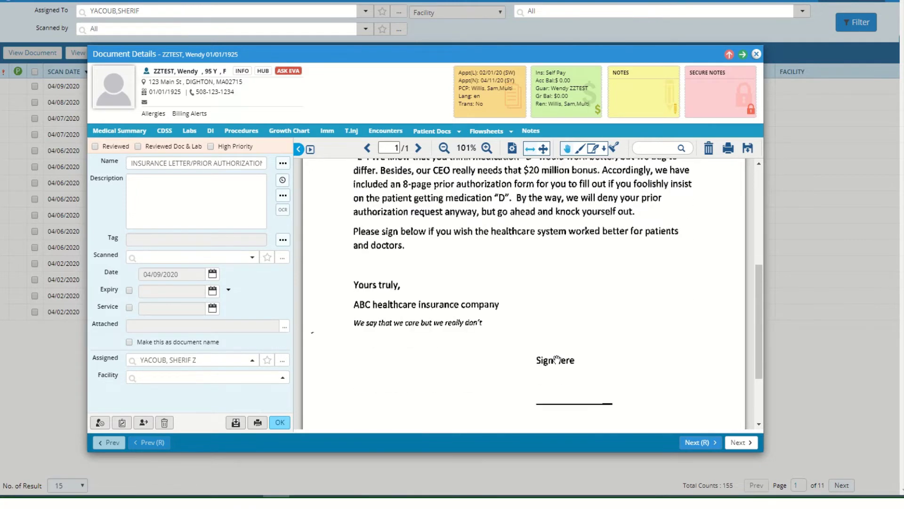
scroll(557, 358, down, 4)
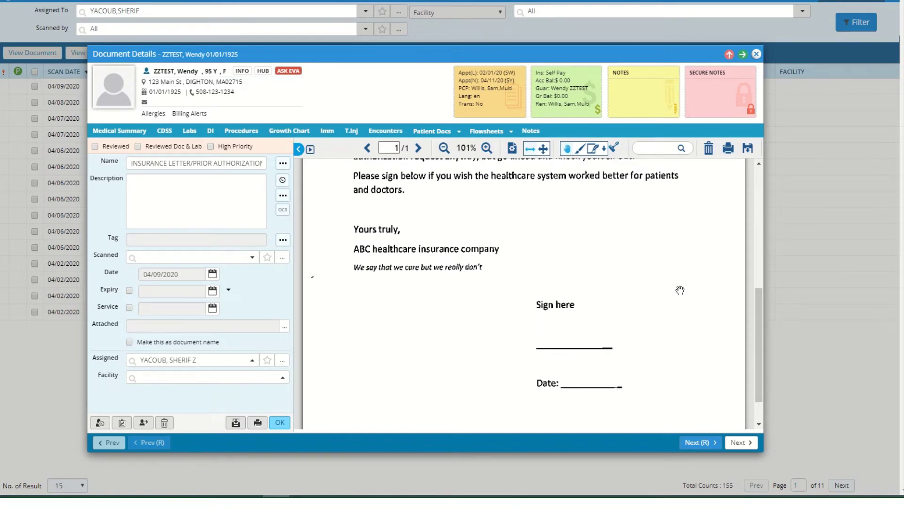
Step: Draw a handwritten signature at the Sign here spot and add it to the letter
click(594, 150)
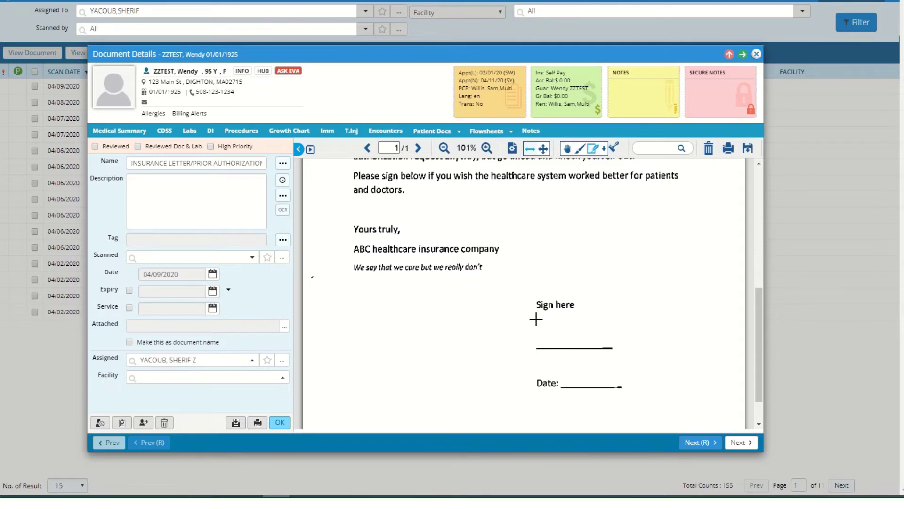
click(617, 346)
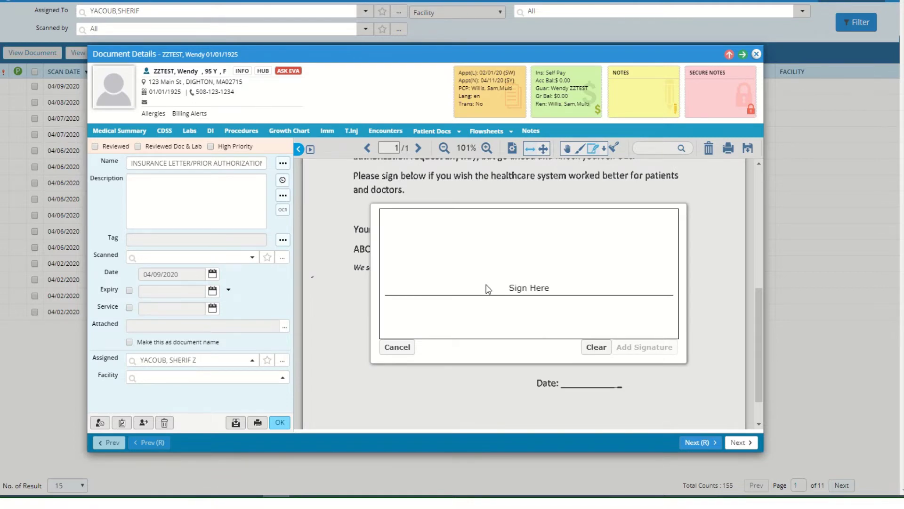
mouse_move(485, 285)
mouse_down()
mouse_move(521, 256)
mouse_move(522, 268)
mouse_move(614, 284)
mouse_move(638, 259)
mouse_up()
click(628, 351)
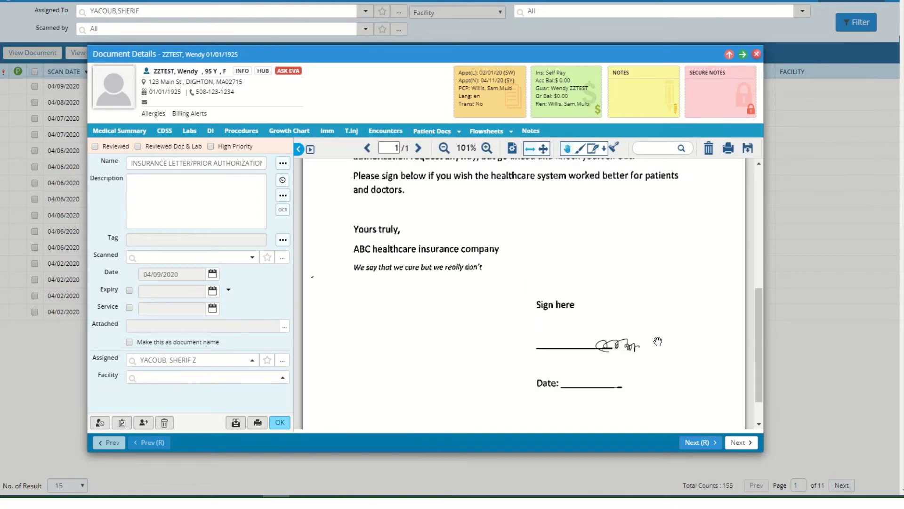
Step: Move the signature up so it sits just above the Sign here line
click(629, 348)
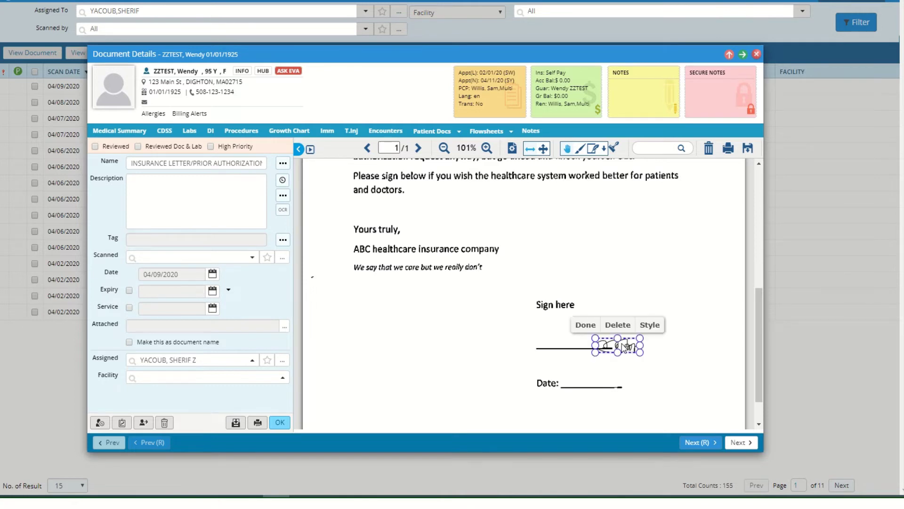
drag(629, 351, 572, 336)
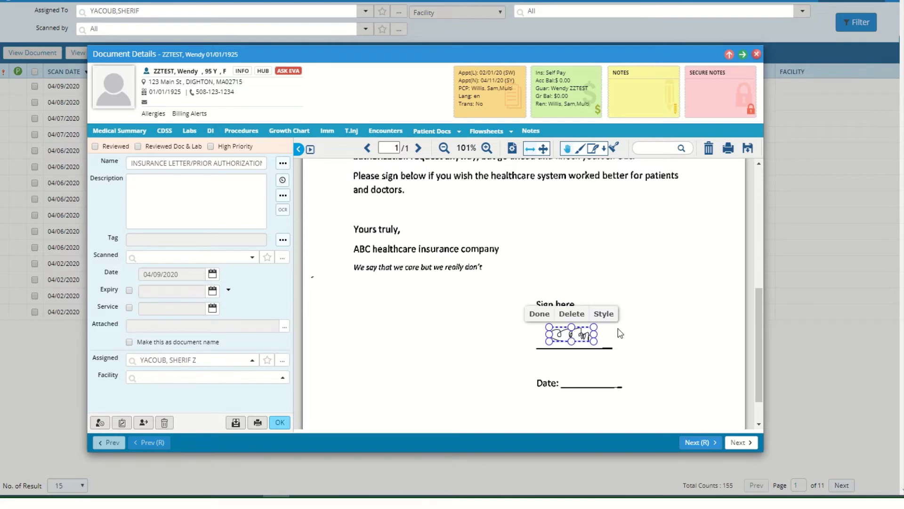
click(656, 319)
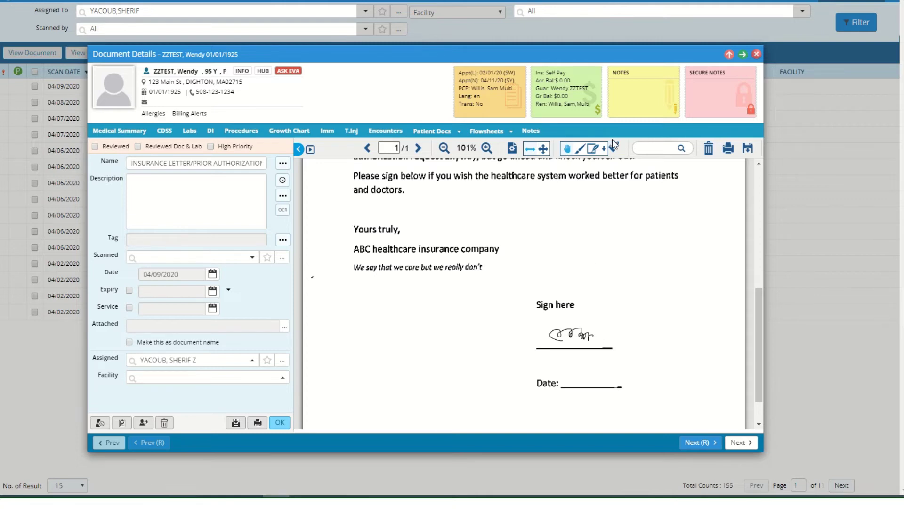
Step: Add a free-text box reading 4/9/2020 beside the letter's Date line
click(604, 149)
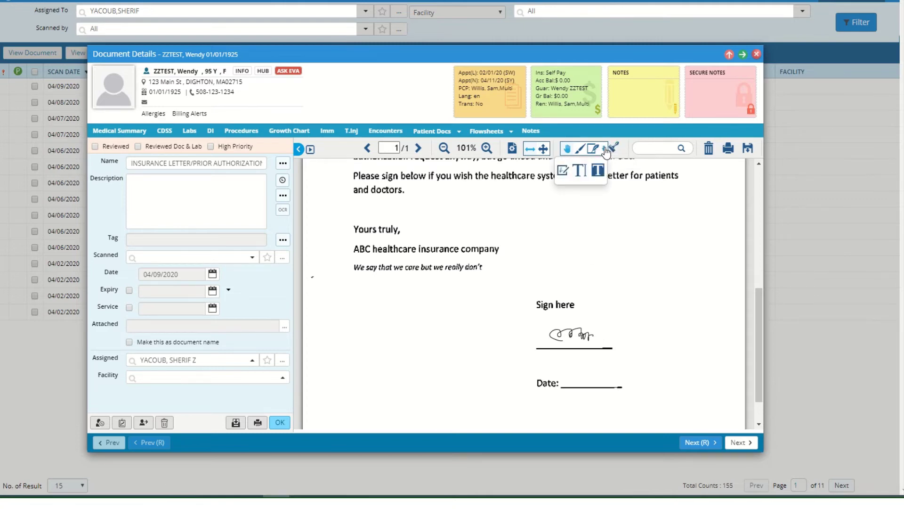
click(584, 175)
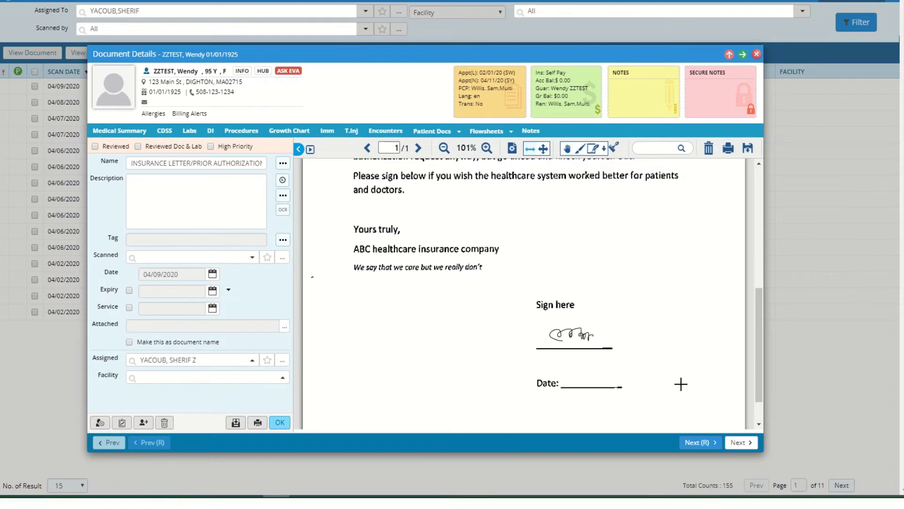
drag(565, 361, 614, 386)
key(BackSpace)
text(4/9/2020)
Step: Resize the date box onto the Date line and save the document
click(593, 376)
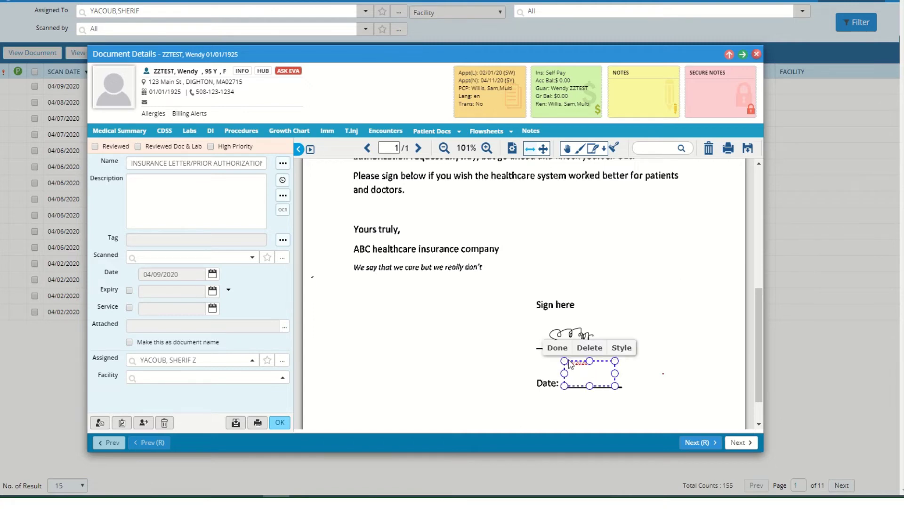
drag(565, 362, 575, 376)
click(661, 344)
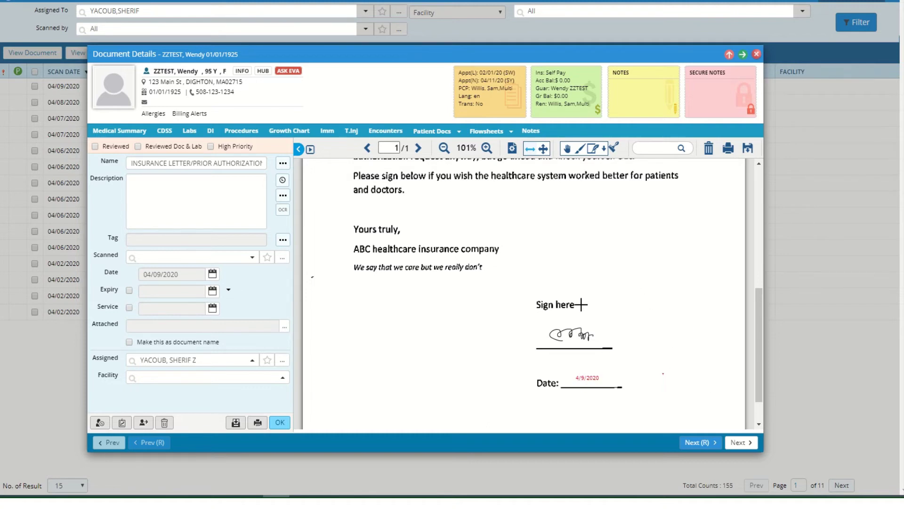
click(748, 149)
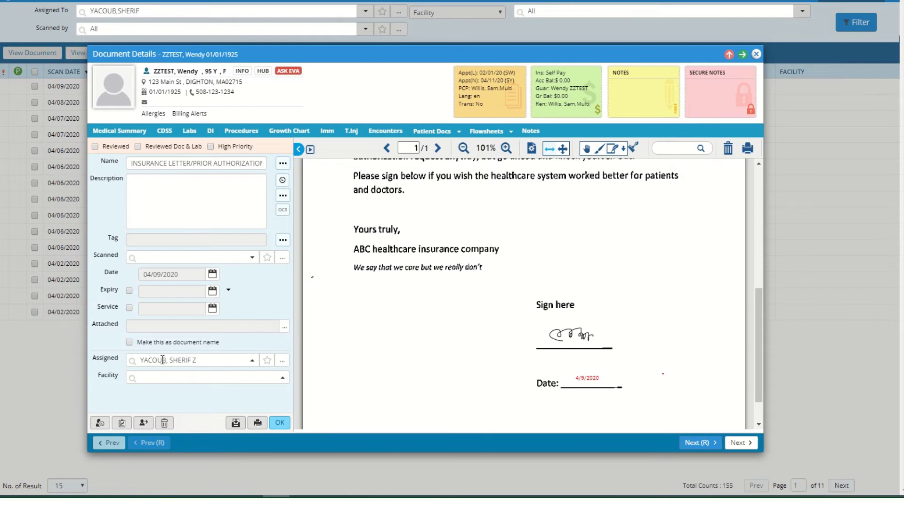
Step: Enter 'please fax' as the insurance letter's Description
click(206, 361)
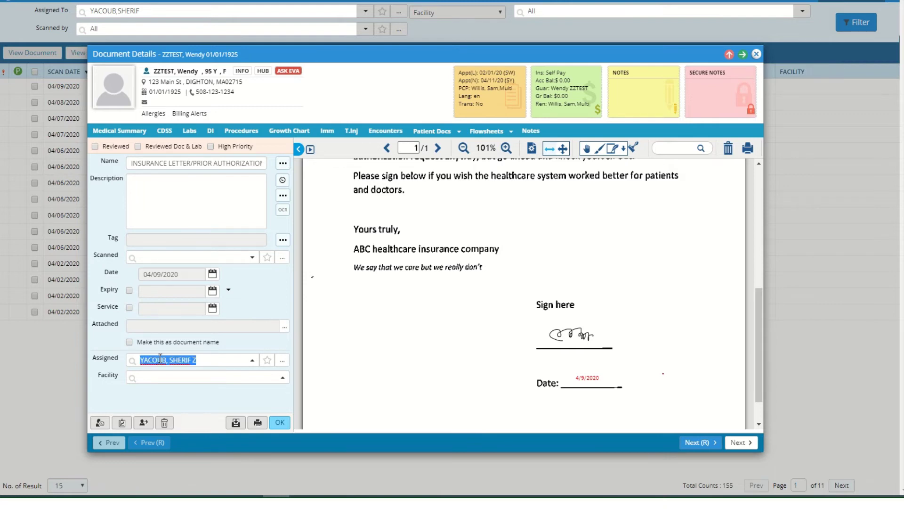
click(166, 210)
text(please fax)
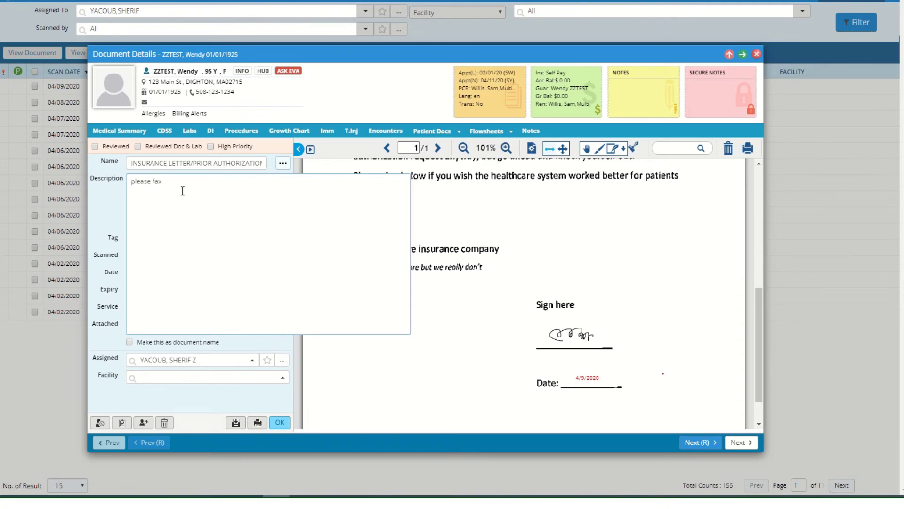
click(484, 326)
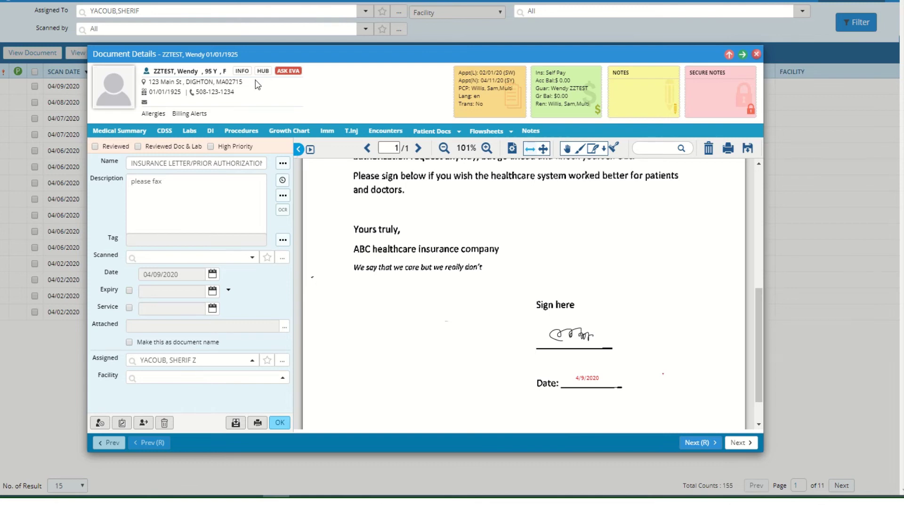
Step: From the HUB, go to Patient Docs and preview the INSURANCE LETTER under Correspondence
click(267, 76)
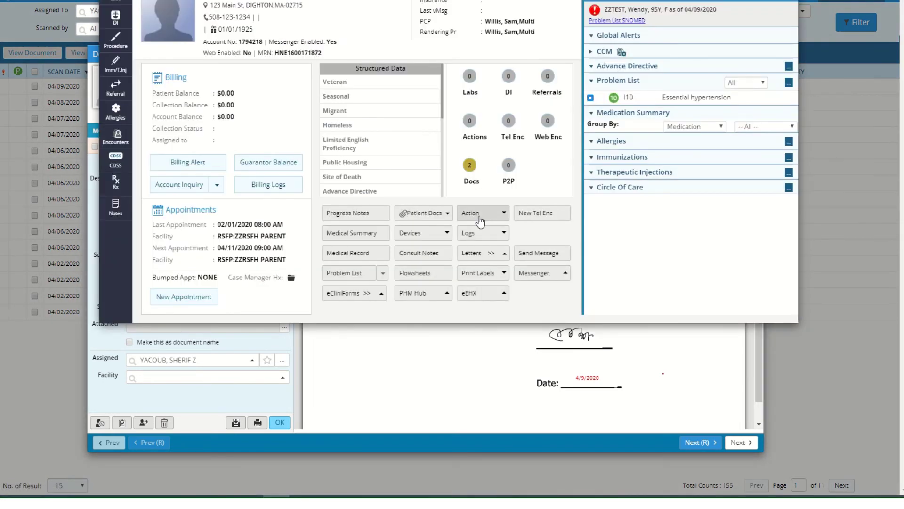
click(405, 216)
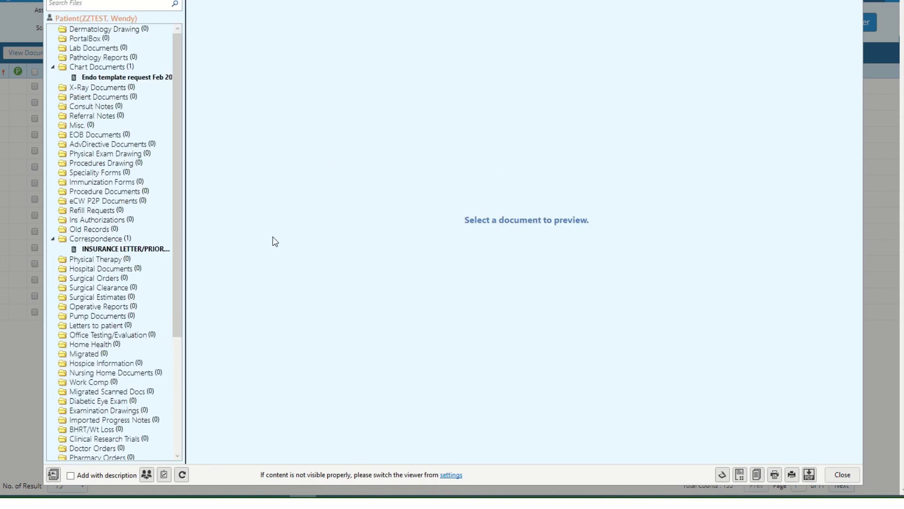
click(141, 249)
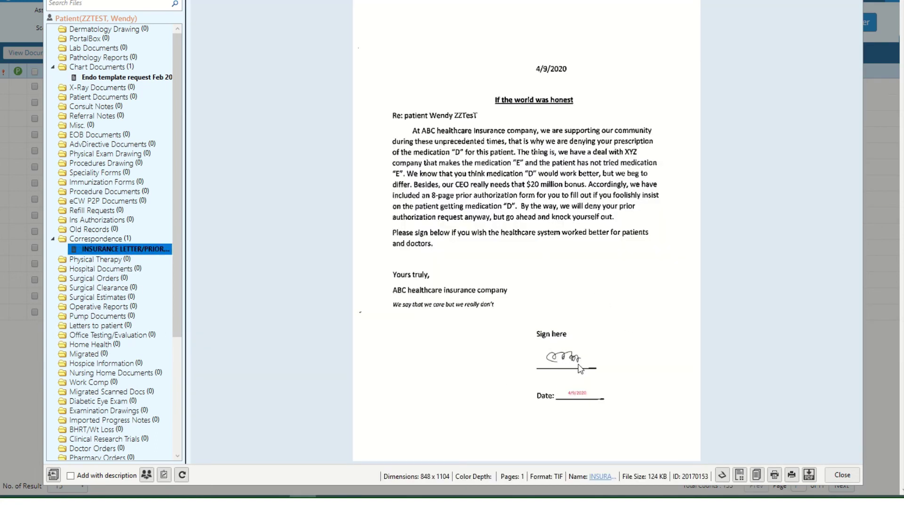
click(772, 475)
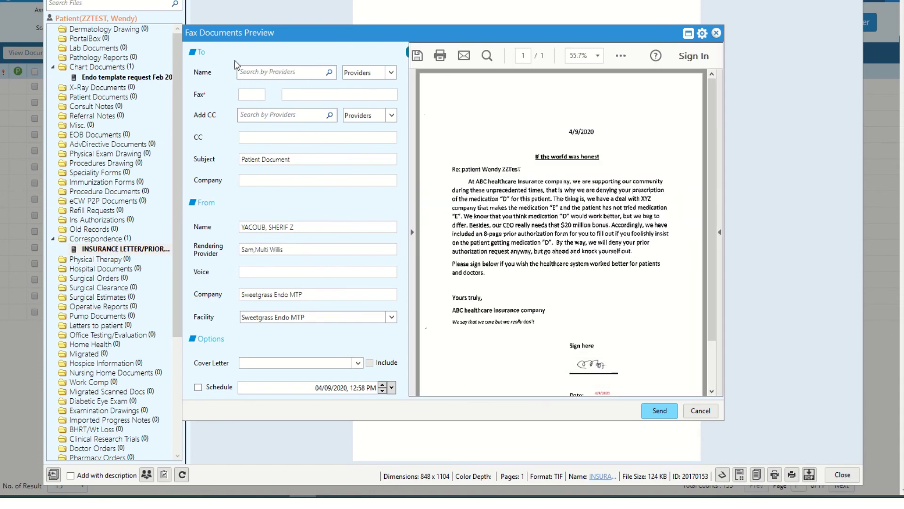
click(302, 95)
text(9999999999)
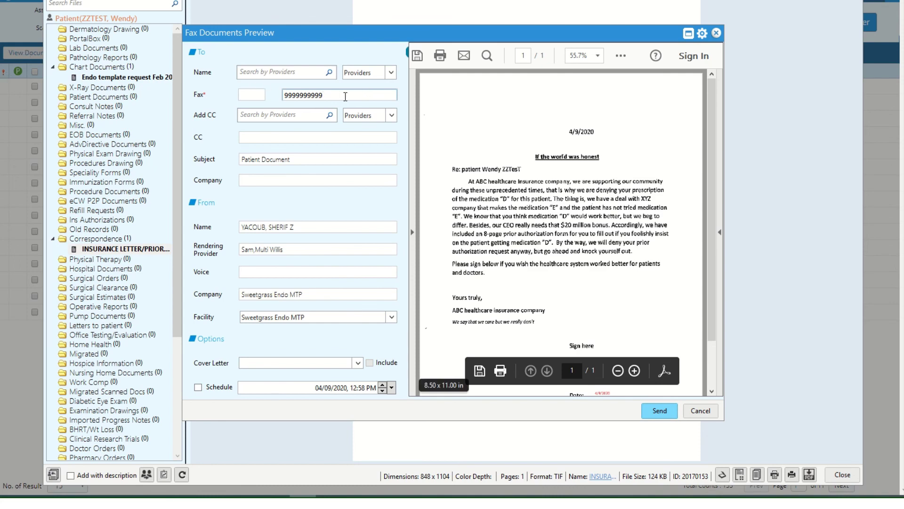
drag(345, 96, 255, 90)
key(BackSpace)
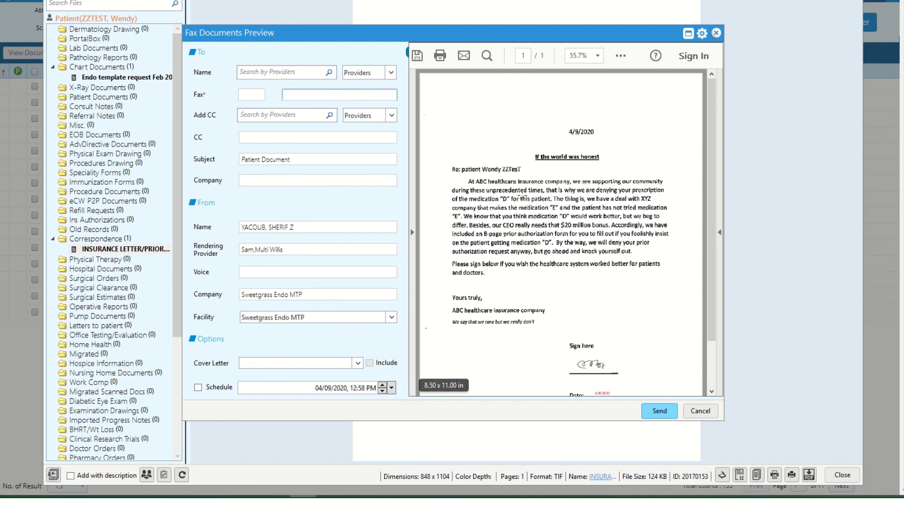
click(717, 33)
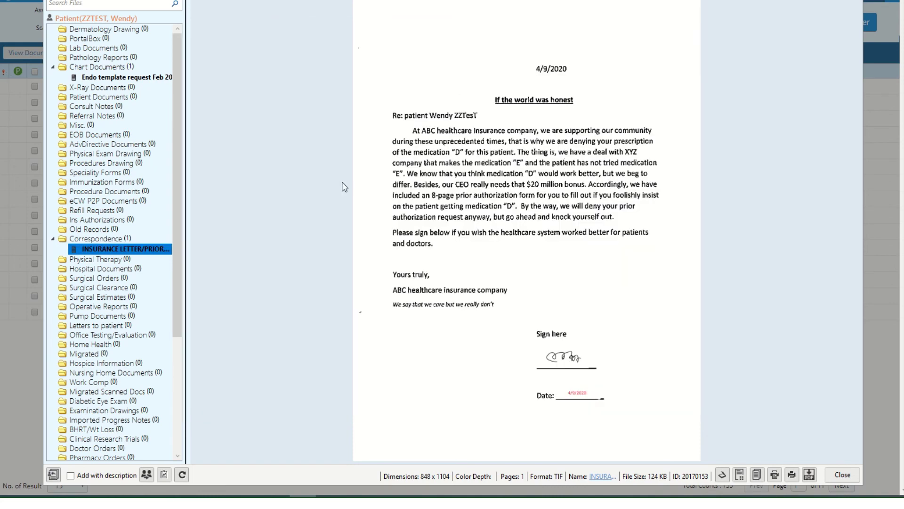